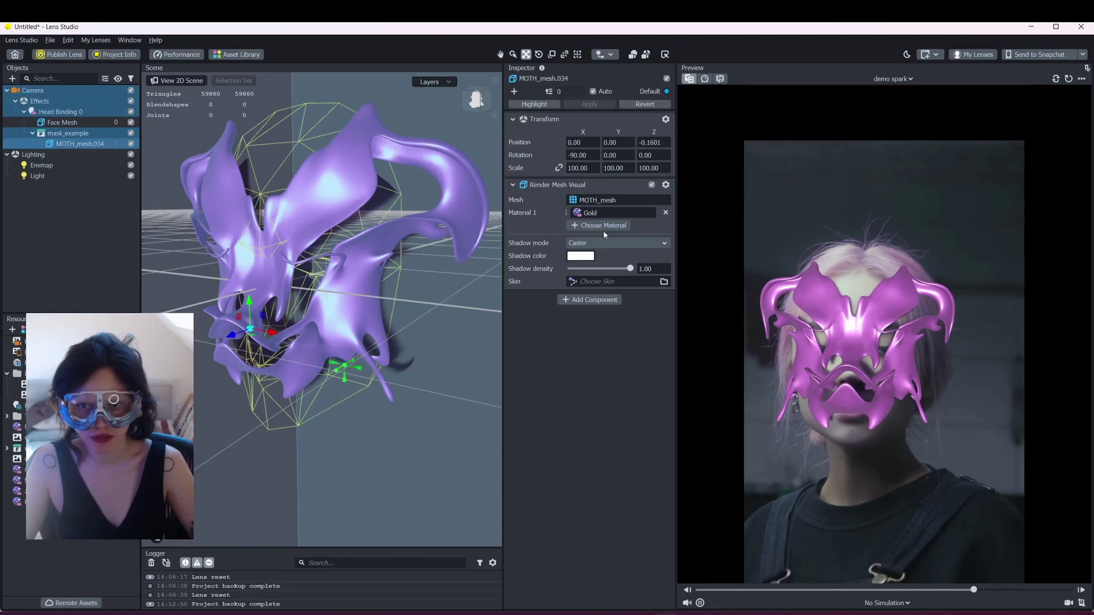
Close the asset library and add Jello as the moth mesh's second material.
{"action": "left_click", "coordinate": [230, 56]}
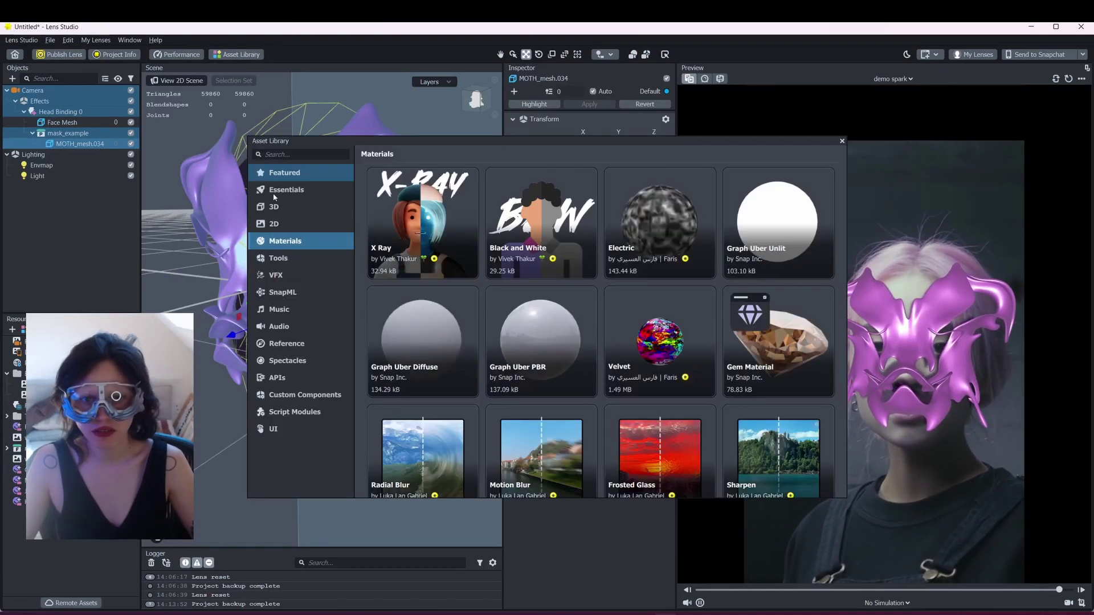
{"action": "scroll", "coordinate": [614, 327], "scroll_direction": "down", "scroll_amount": 2}
{"action": "scroll", "coordinate": [614, 327], "scroll_direction": "down", "scroll_amount": 5}
{"action": "scroll", "coordinate": [614, 328], "scroll_direction": "down", "scroll_amount": 3}
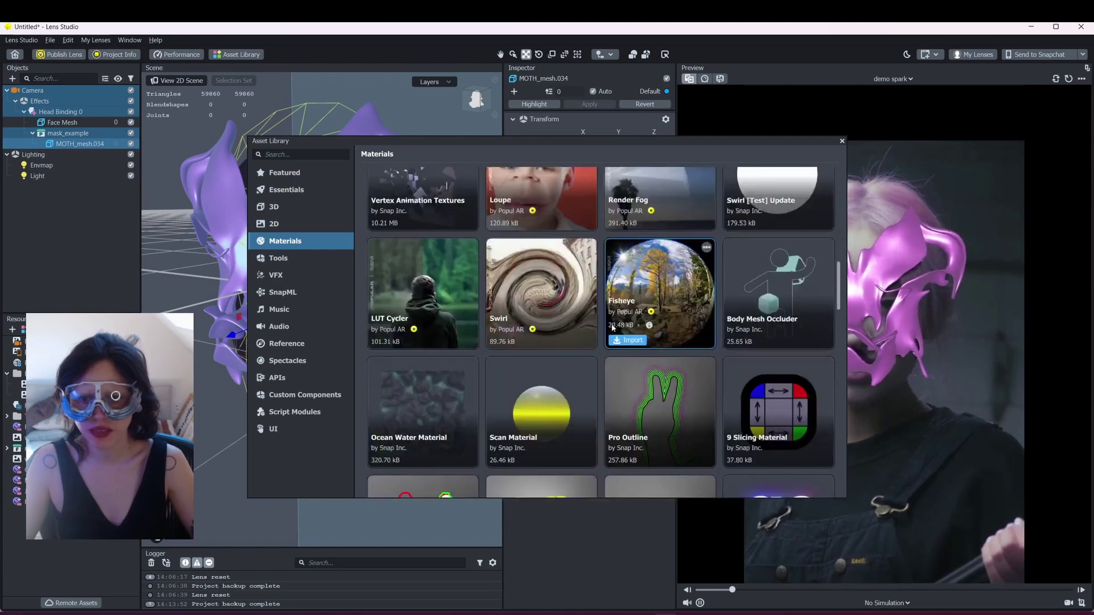
{"action": "scroll", "coordinate": [614, 328], "scroll_direction": "down", "scroll_amount": 3}
{"action": "scroll", "coordinate": [613, 328], "scroll_direction": "down", "scroll_amount": 3}
{"action": "scroll", "coordinate": [613, 327], "scroll_direction": "down", "scroll_amount": 3}
{"action": "scroll", "coordinate": [612, 327], "scroll_direction": "down", "scroll_amount": 5}
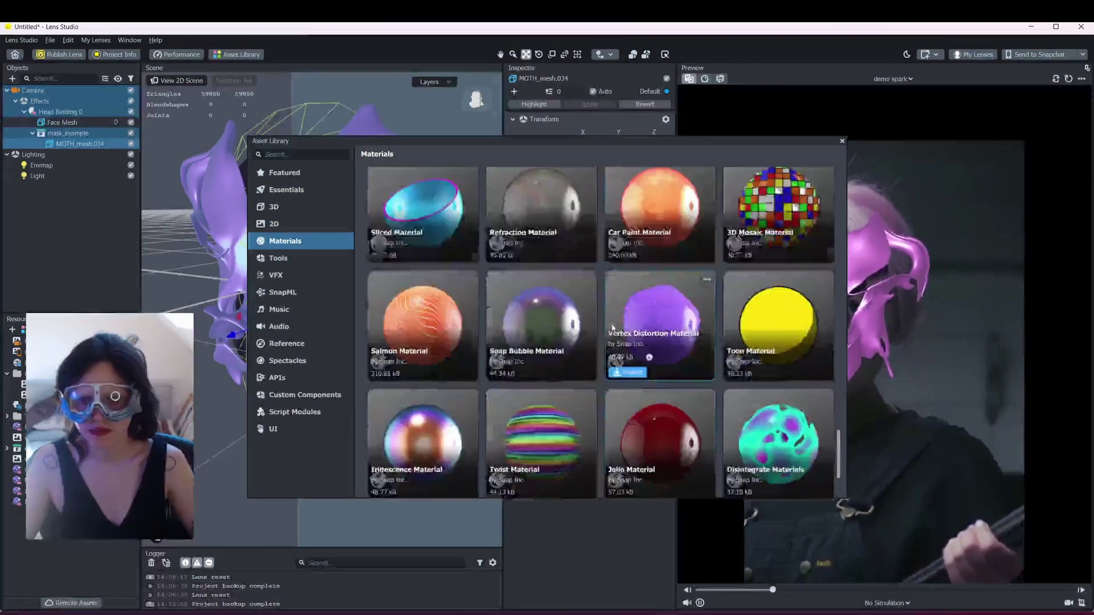
{"action": "scroll", "coordinate": [624, 377], "scroll_direction": "down", "scroll_amount": 1}
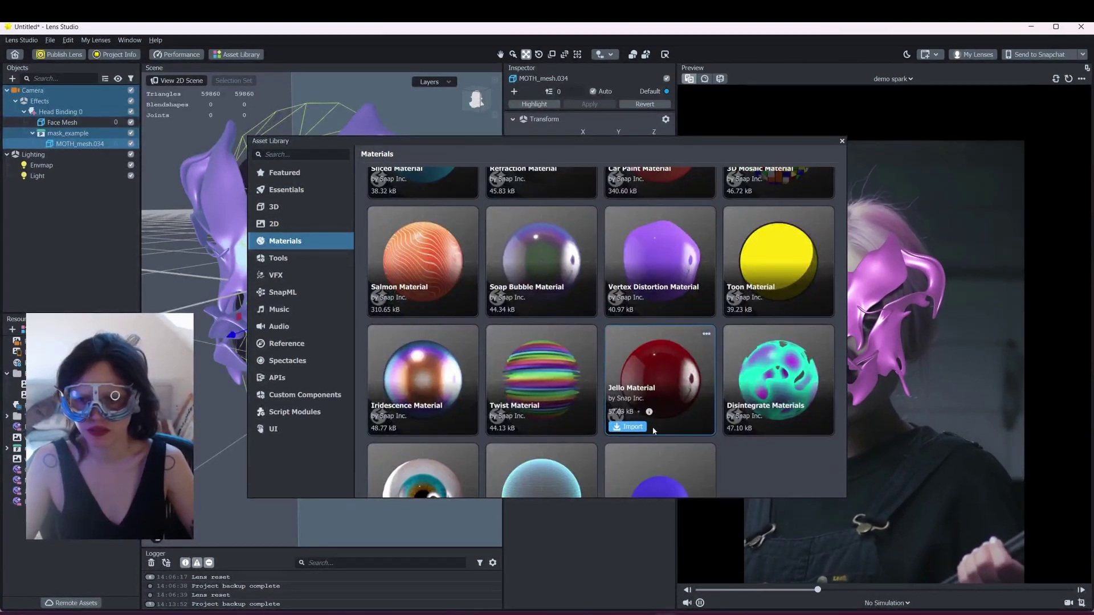
{"action": "left_click", "coordinate": [842, 140]}
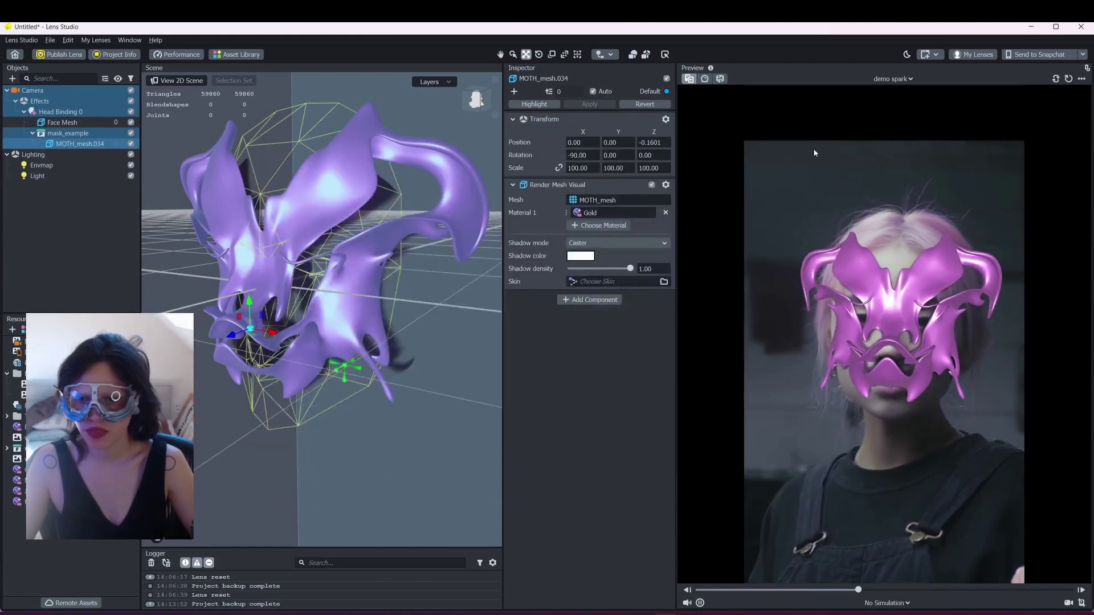
{"action": "left_click", "coordinate": [601, 225]}
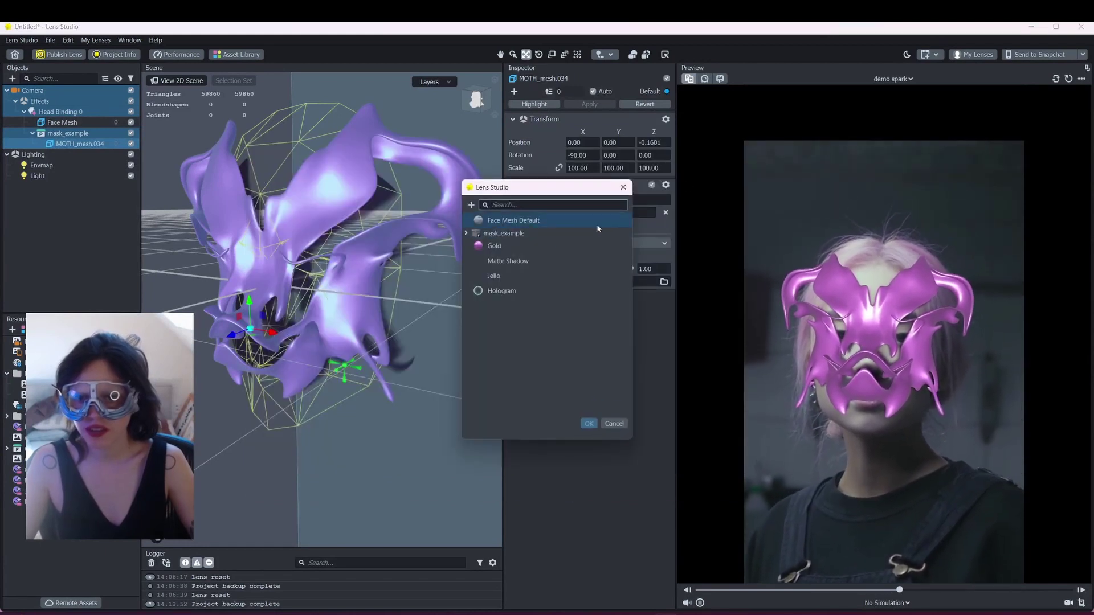
{"action": "left_click", "coordinate": [525, 278]}
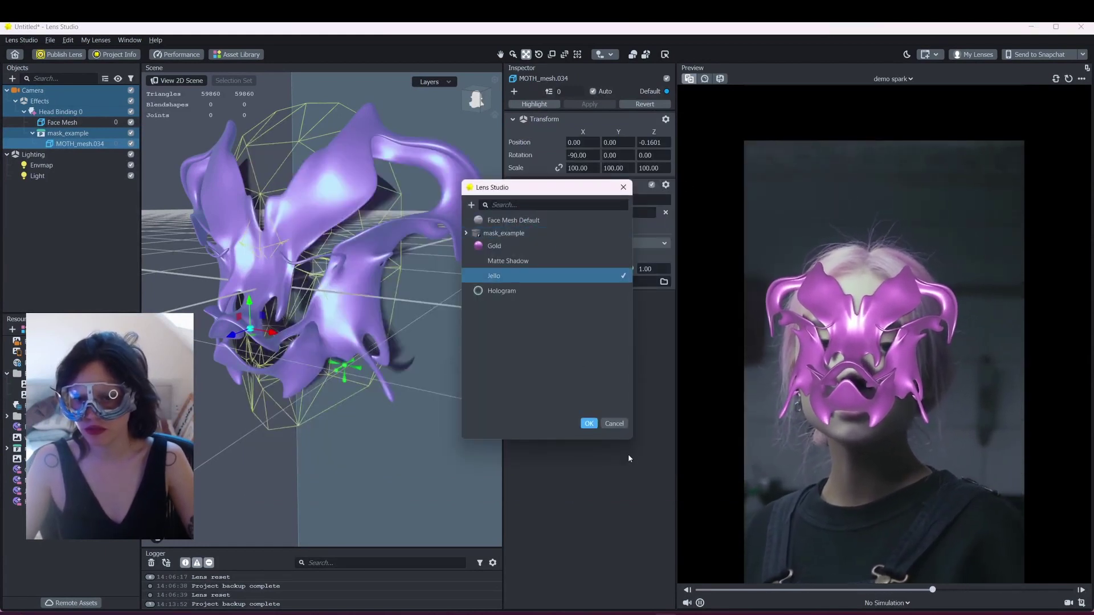
{"action": "left_click", "coordinate": [589, 424]}
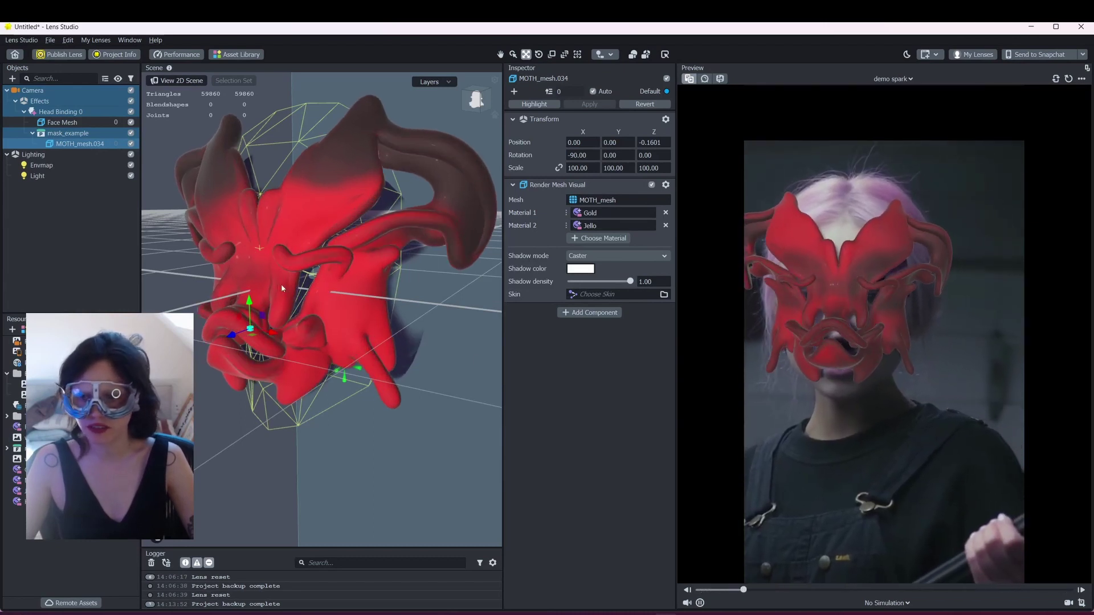
Select the Jello material in the Resources panel to show its Inspector properties.
{"action": "left_click", "coordinate": [68, 490]}
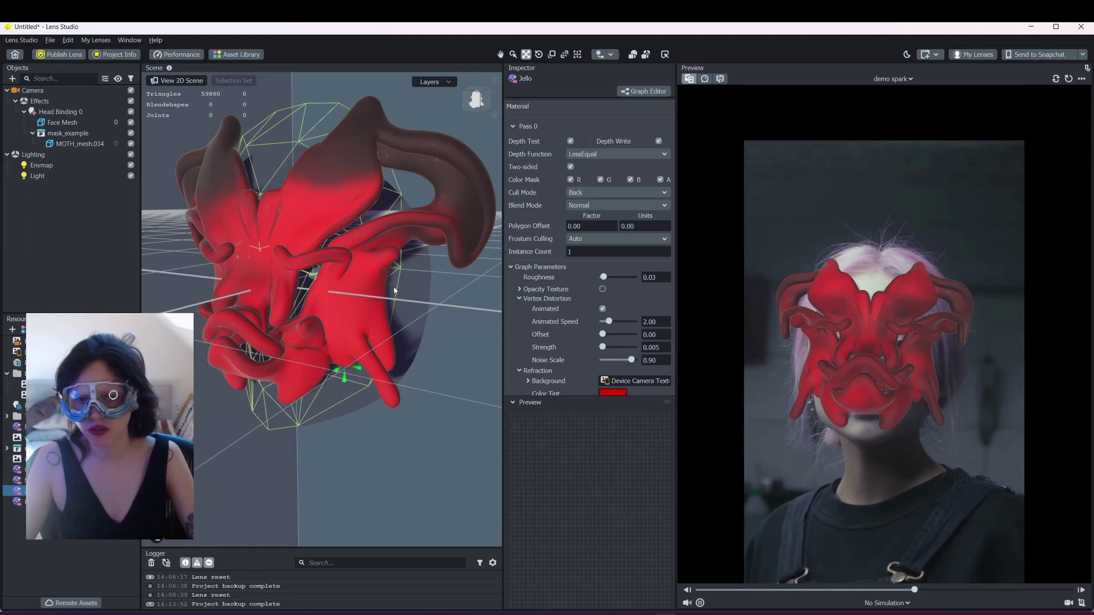
{"action": "scroll", "coordinate": [620, 310], "scroll_direction": "down", "scroll_amount": 3}
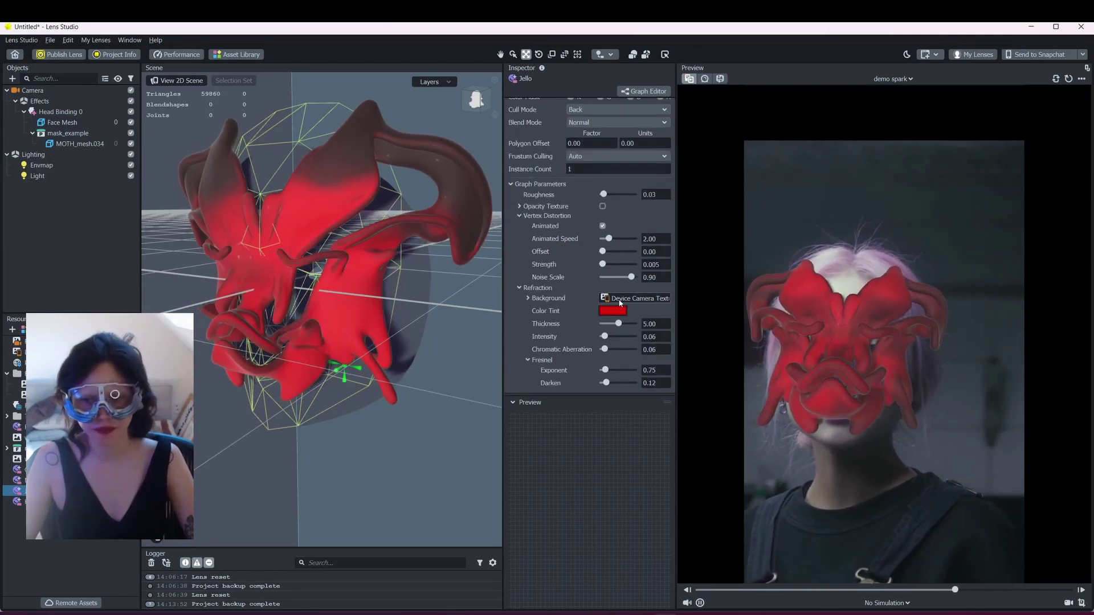
{"action": "scroll", "coordinate": [605, 301], "scroll_direction": "up", "scroll_amount": 1}
{"action": "scroll", "coordinate": [602, 300], "scroll_direction": "up", "scroll_amount": 2}
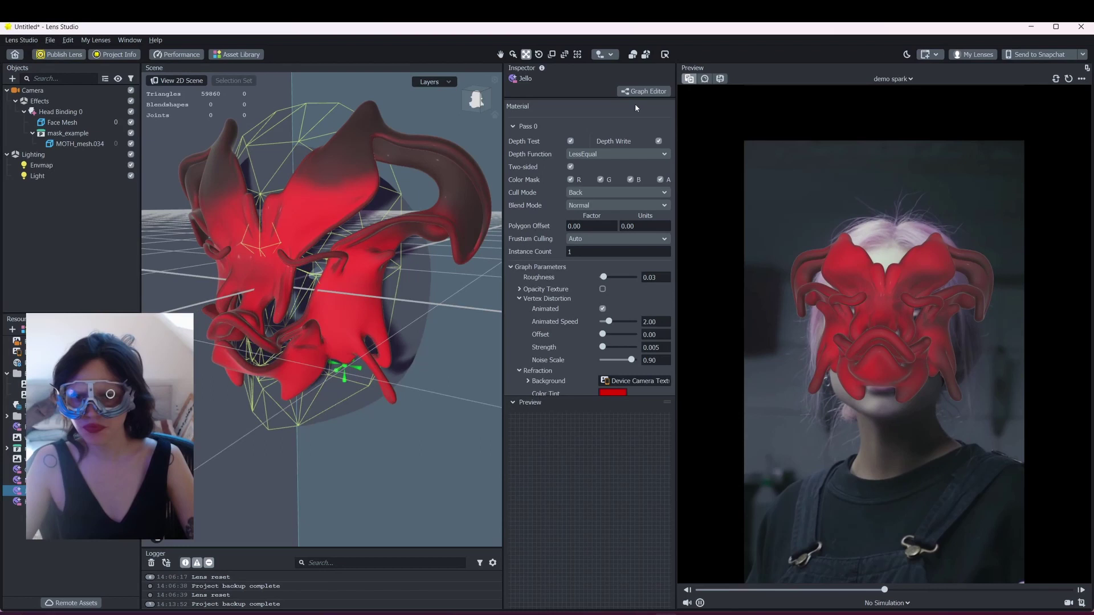
{"action": "scroll", "coordinate": [620, 213], "scroll_direction": "down", "scroll_amount": 1}
{"action": "scroll", "coordinate": [619, 209], "scroll_direction": "up", "scroll_amount": 1}
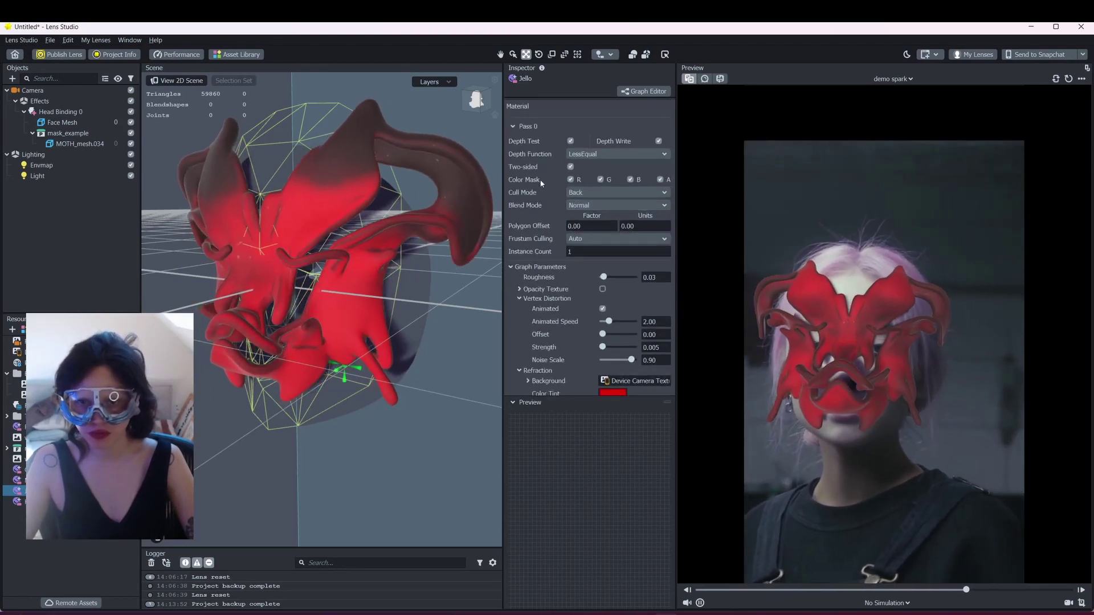
Uncheck Jello's Color Mask G, widen the preview, and switch to another person video.
{"action": "left_click", "coordinate": [601, 181]}
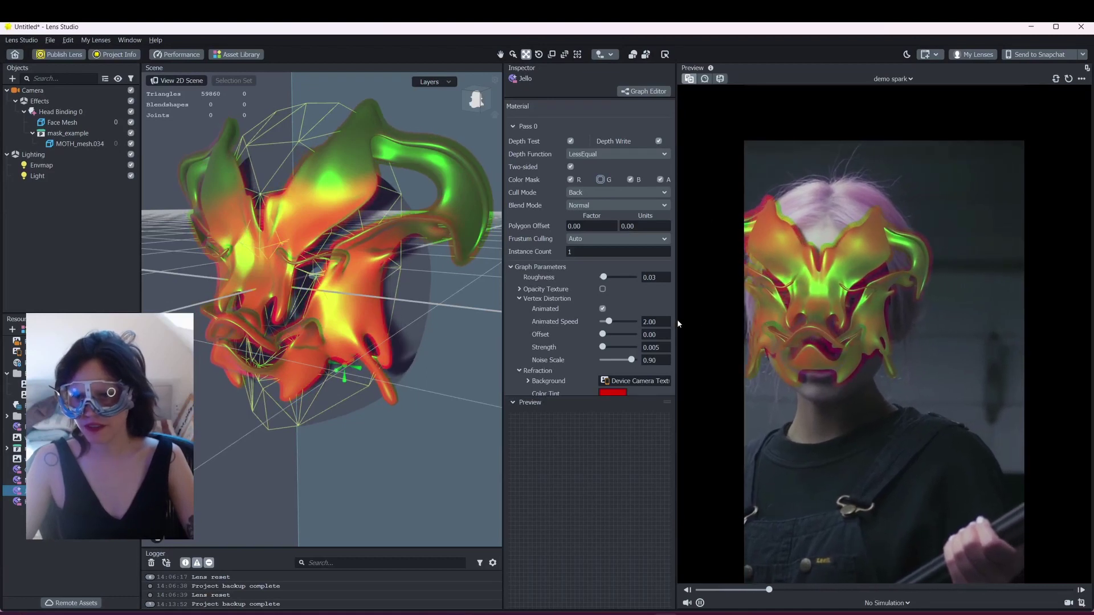
{"action": "left_click_drag", "start_coordinate": [677, 319], "coordinate": [560, 335]}
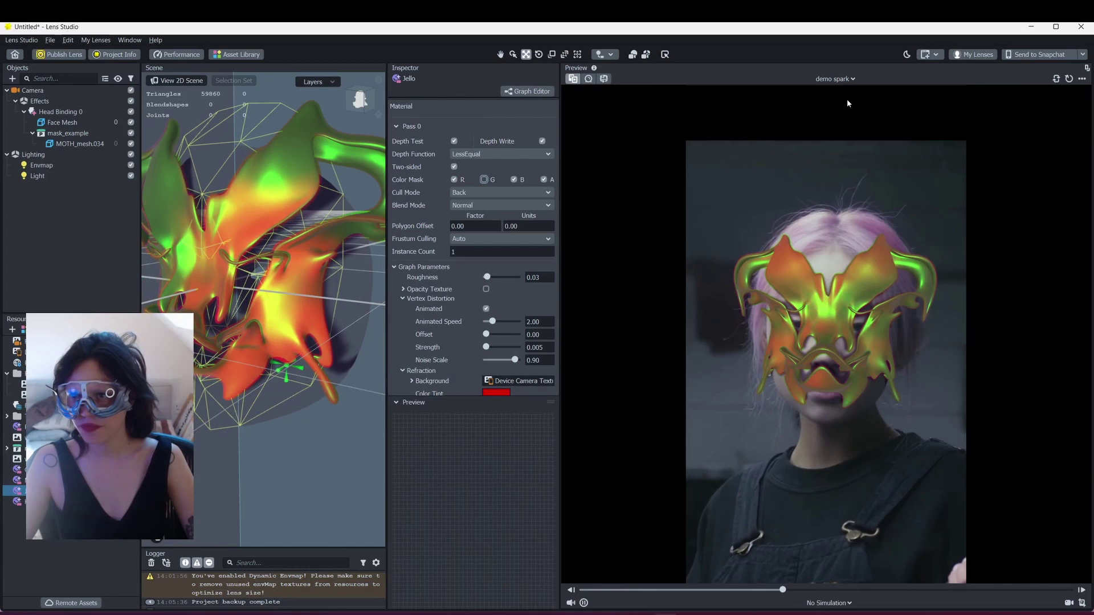
{"action": "left_click", "coordinate": [838, 80]}
{"action": "left_click", "coordinate": [834, 138]}
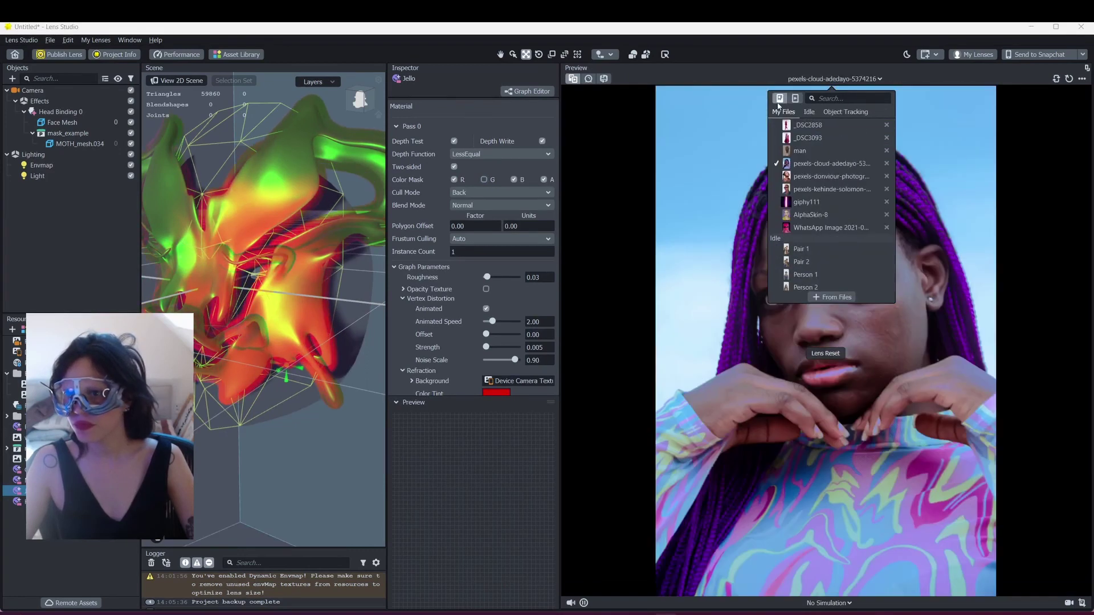
Preview the woman in blue blazer and leave only Color Mask R and A checked.
{"action": "left_click", "coordinate": [816, 188]}
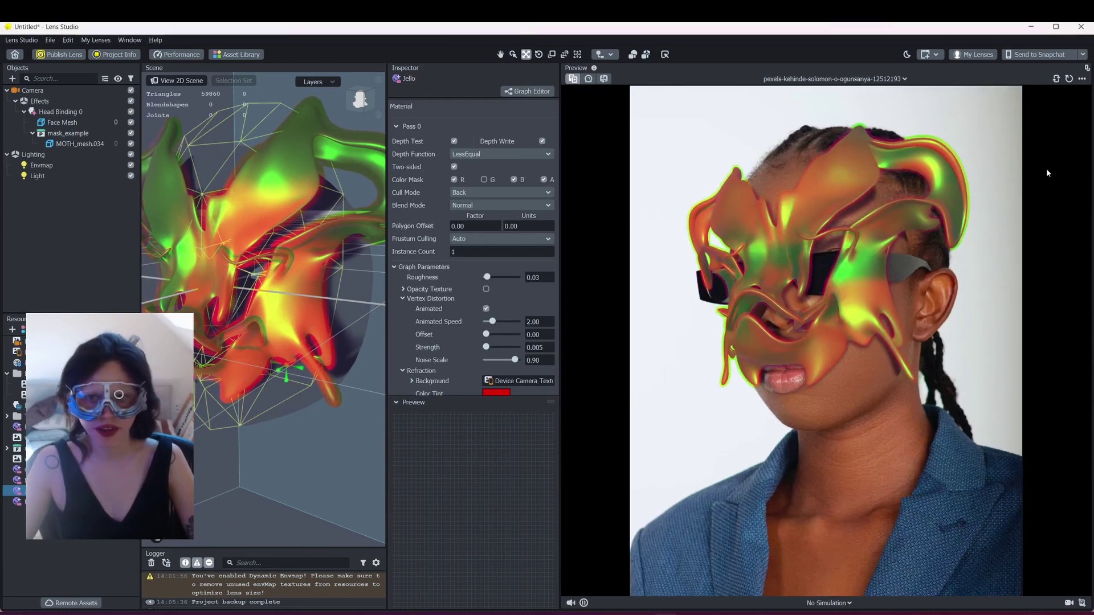
{"action": "left_click", "coordinate": [483, 179]}
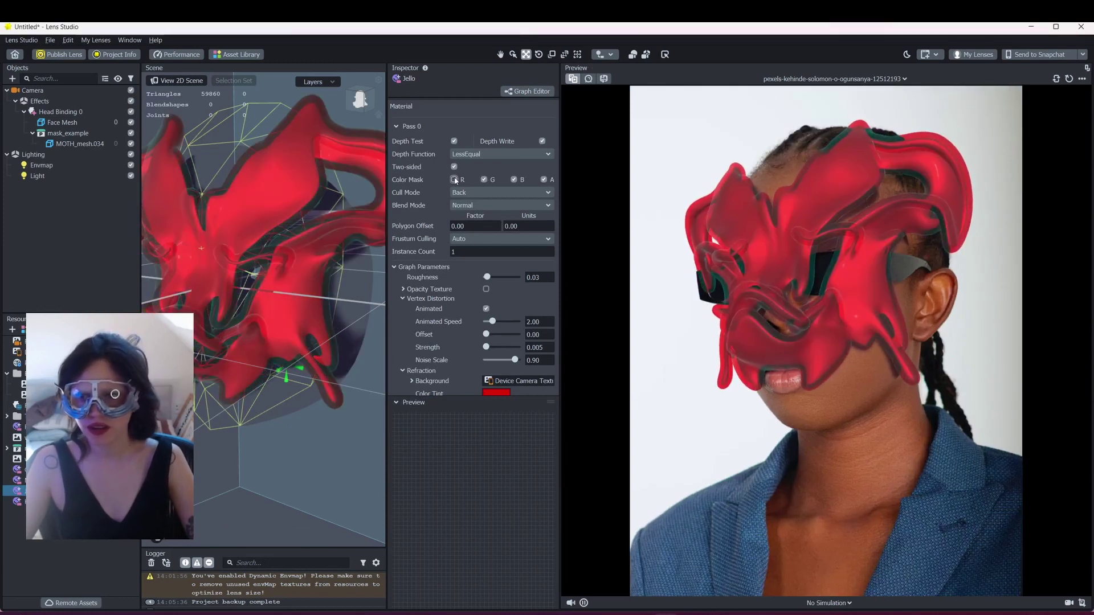
{"action": "left_click", "coordinate": [514, 179]}
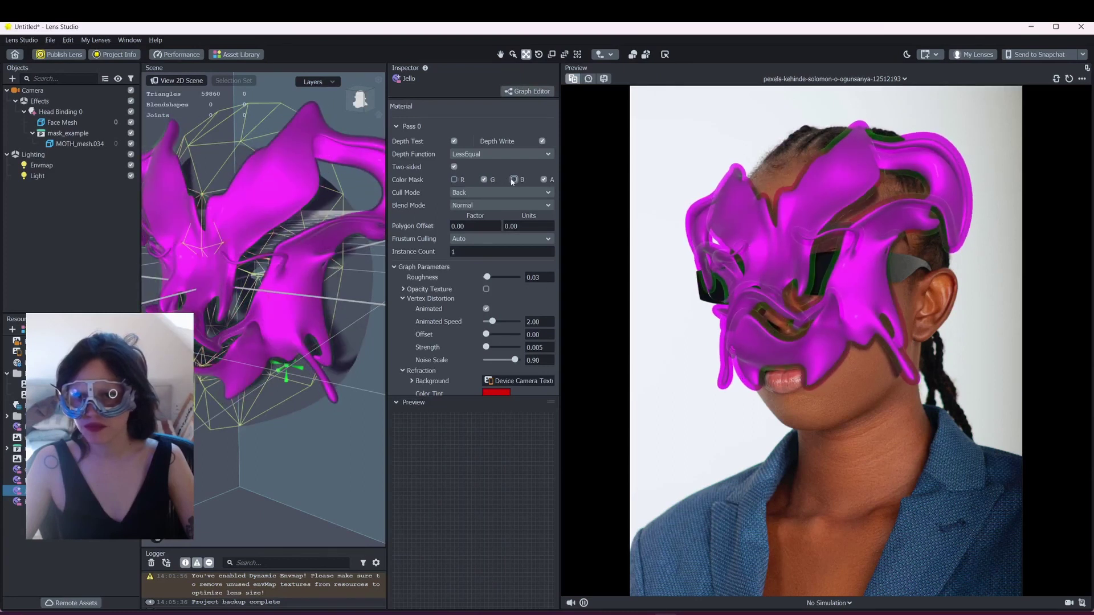
{"action": "left_click", "coordinate": [455, 180]}
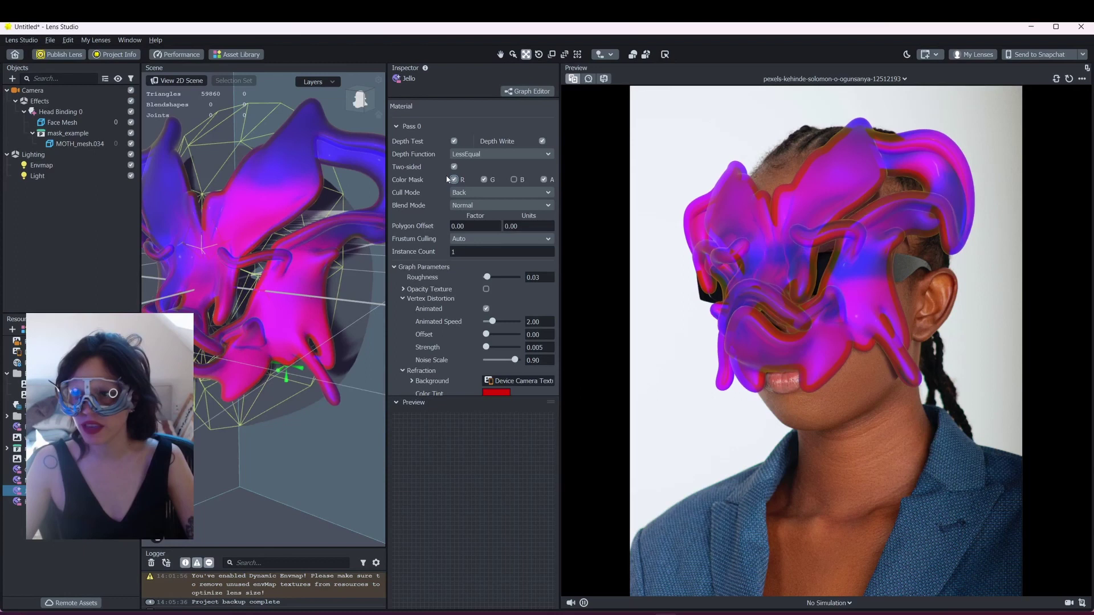
{"action": "left_click", "coordinate": [484, 179]}
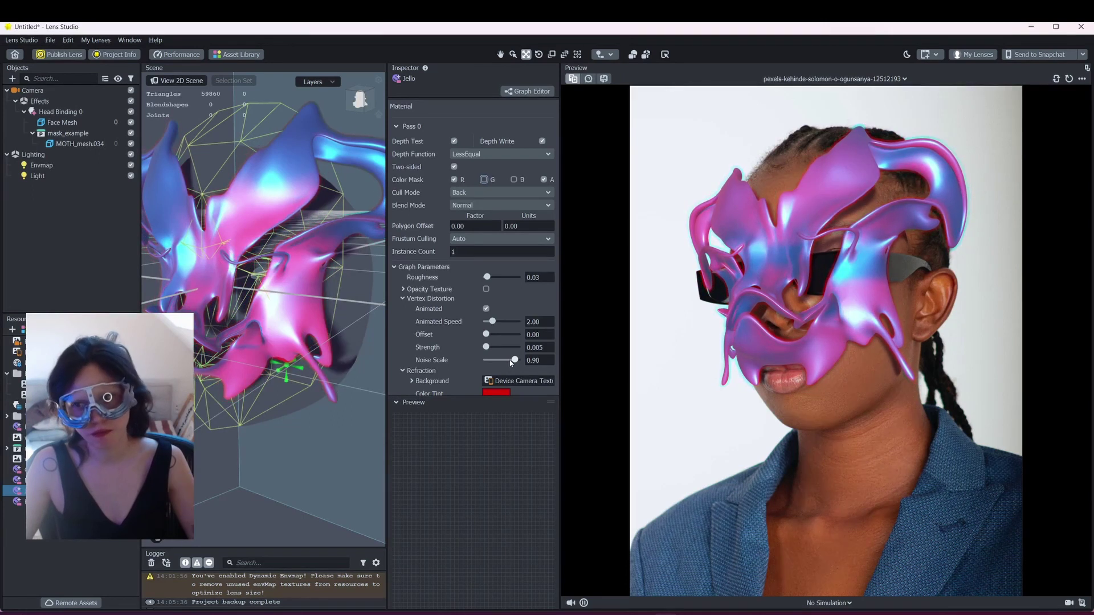
Select MOTH_mesh.034 and add Hologram as its third material.
{"action": "left_click", "coordinate": [81, 144]}
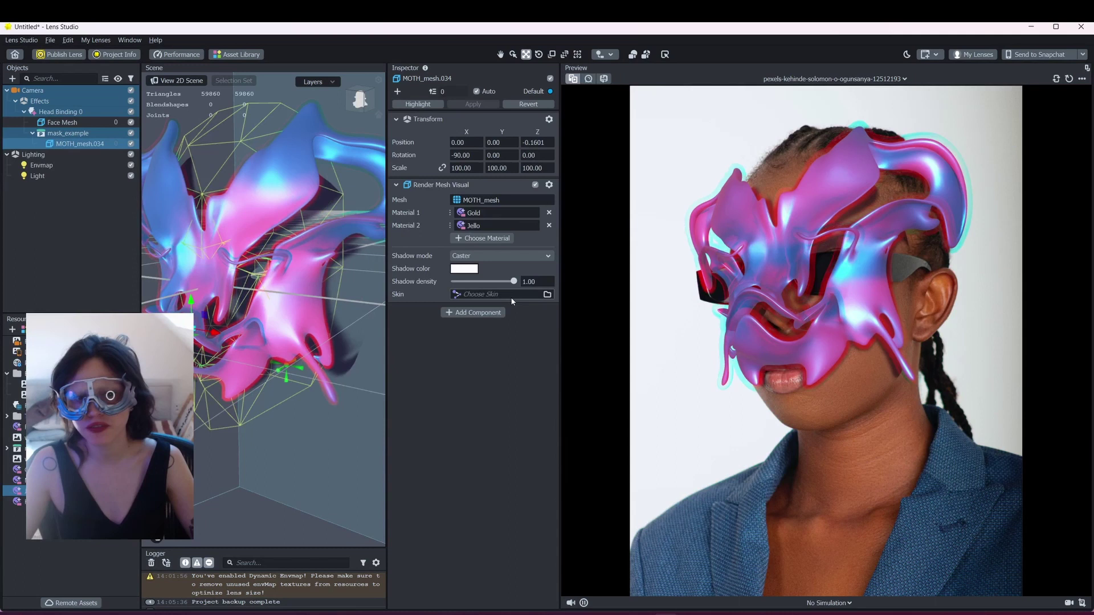
{"action": "left_click", "coordinate": [484, 239]}
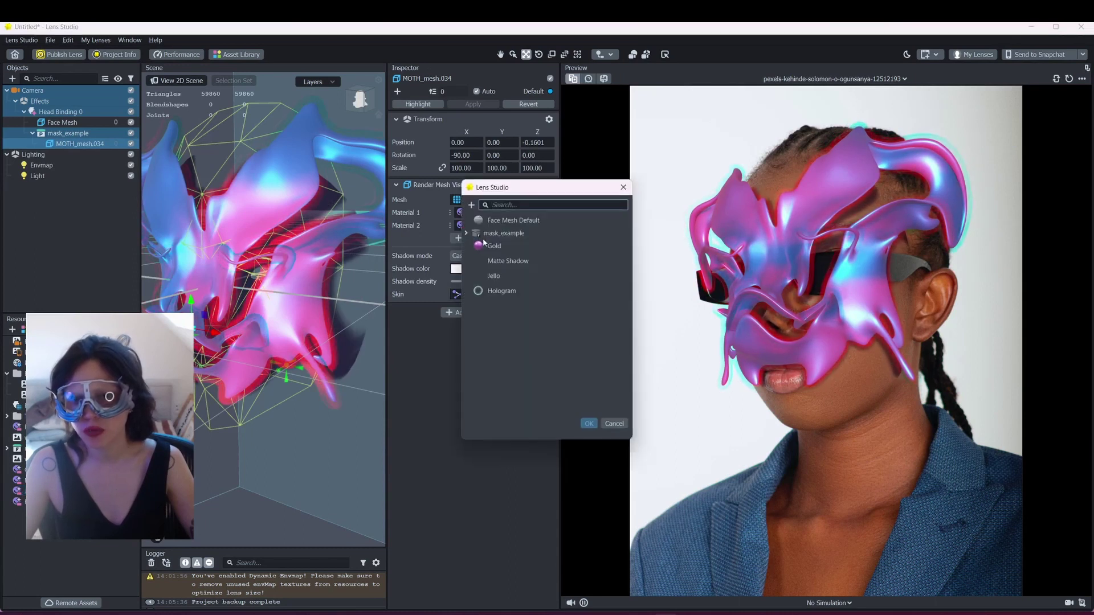
{"action": "left_click", "coordinate": [514, 291]}
{"action": "left_click", "coordinate": [588, 423]}
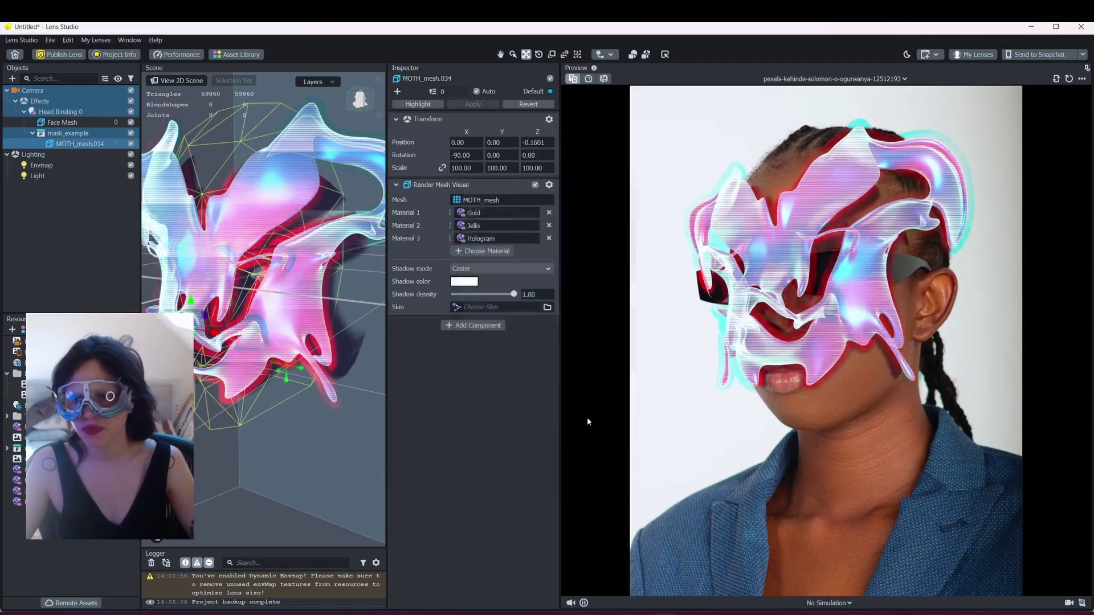